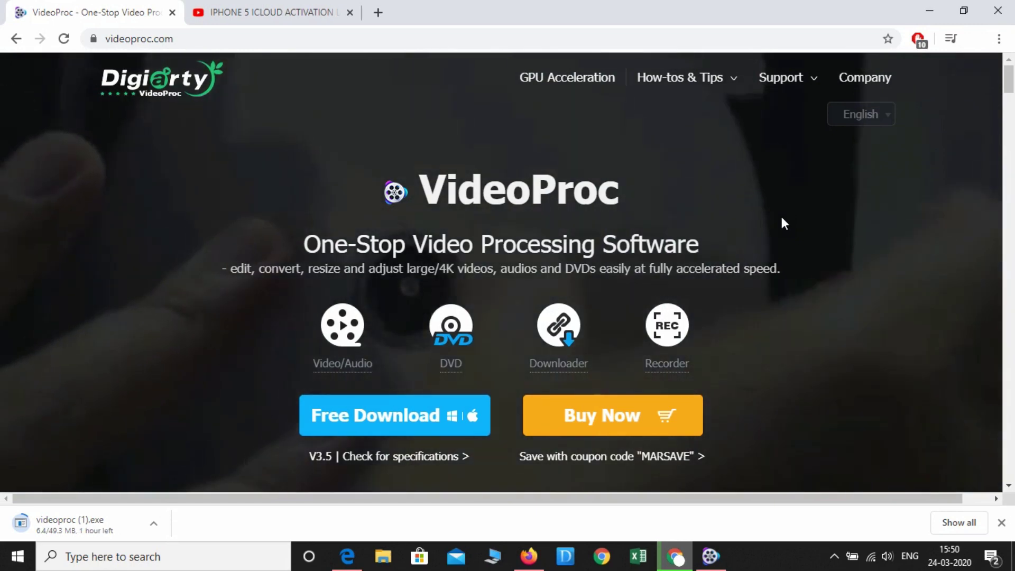
Drag Chrome's title bar down so the maximized VideoProc website window becomes smaller
left_click_drag(874, 10, 577, 31)
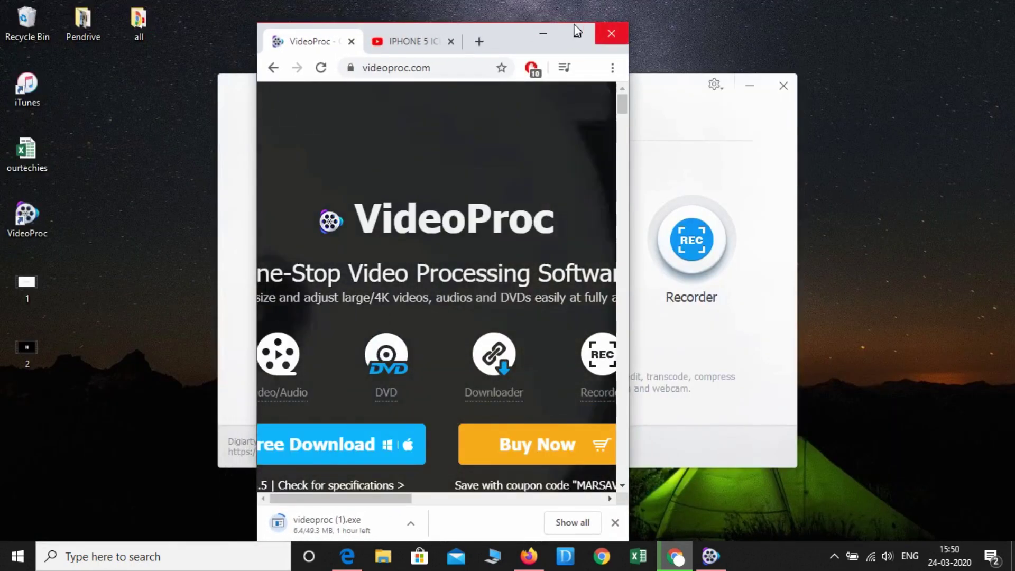
Minimize Chrome, then move and close the VideoProc launcher
left_click(550, 31)
left_click_drag(418, 80, 485, 33)
left_click(847, 33)
Relaunch VideoProc from its desktop icon and briefly open the Recorder module
double_click(49, 207)
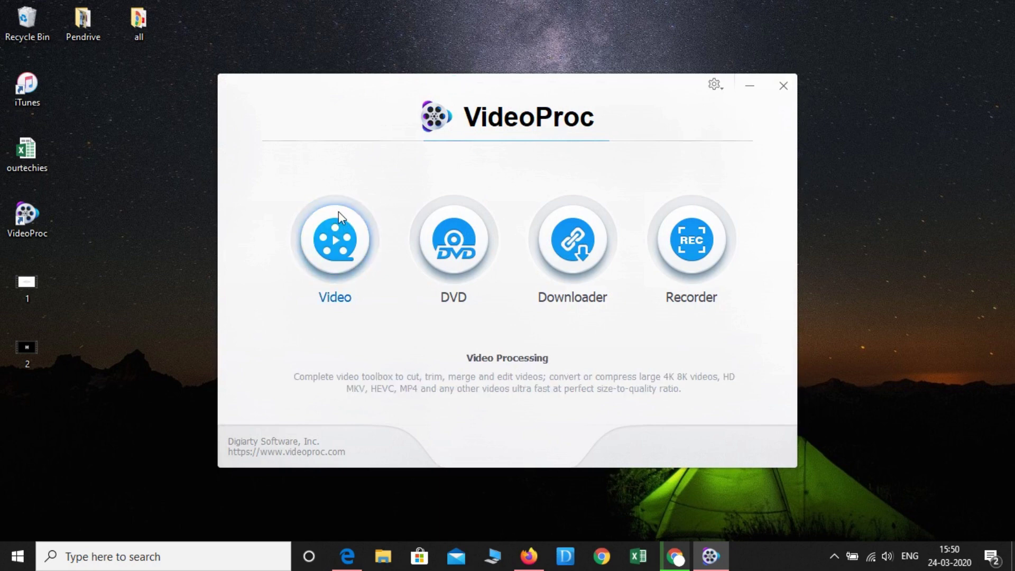
left_click(681, 258)
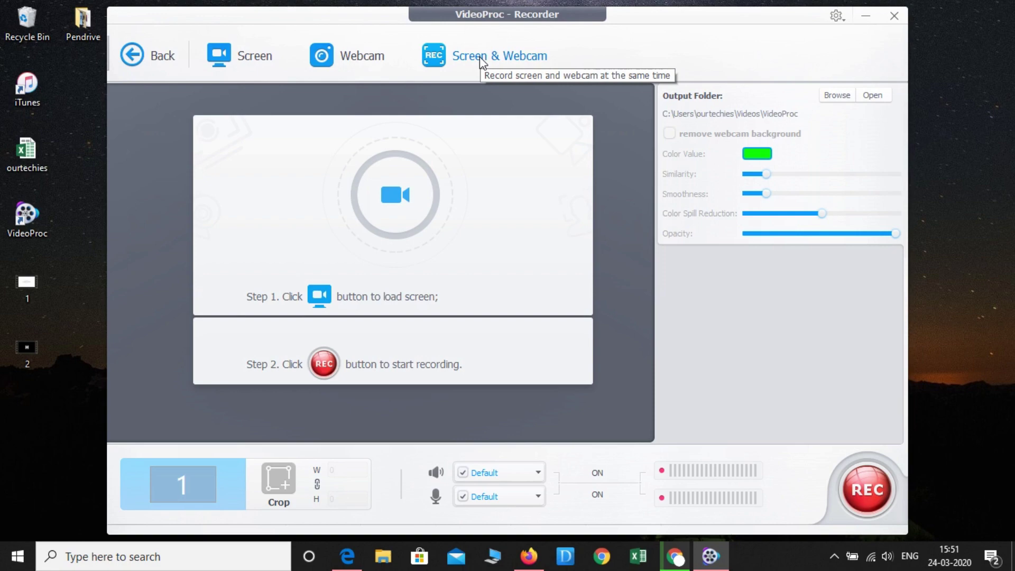
left_click(893, 16)
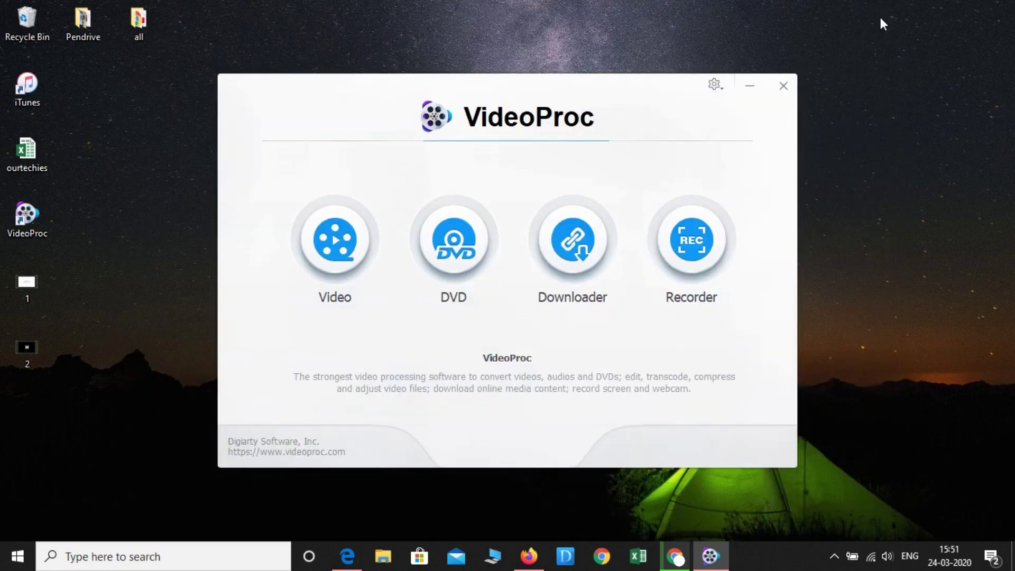
Open the Downloader and copy the YouTube video's URL from Chrome
left_click(566, 258)
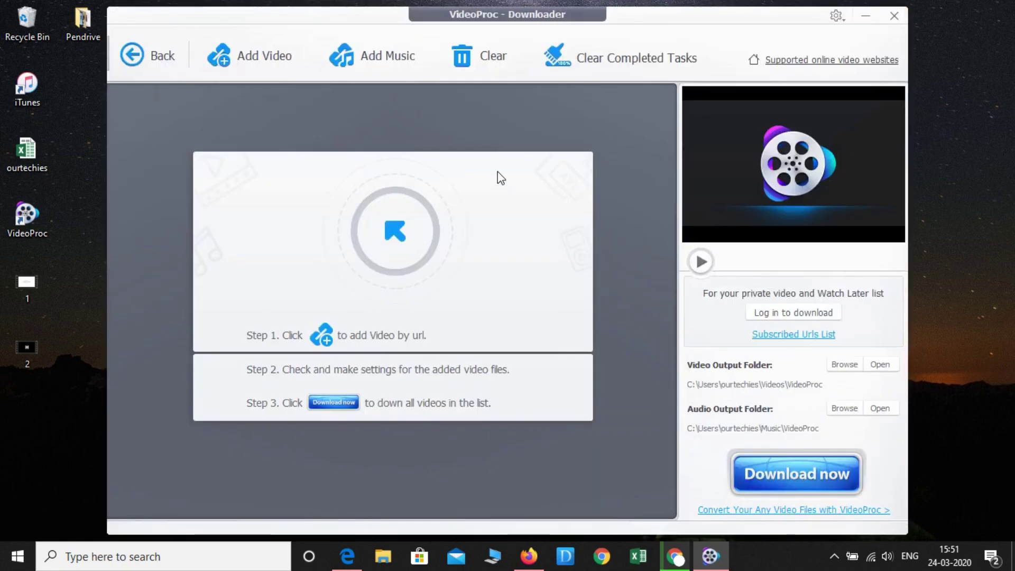
left_click(671, 556)
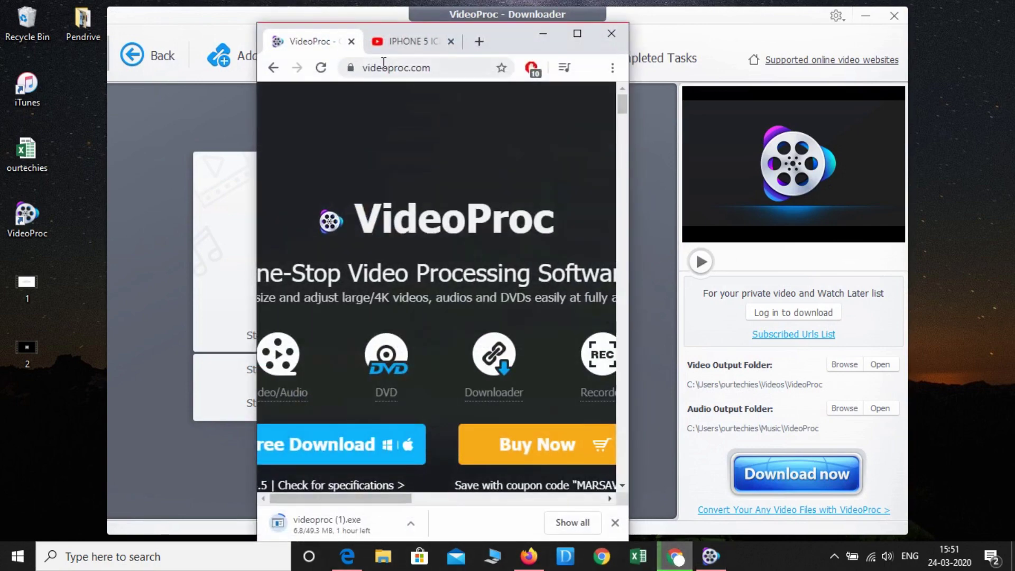
left_click(425, 39)
left_click(577, 33)
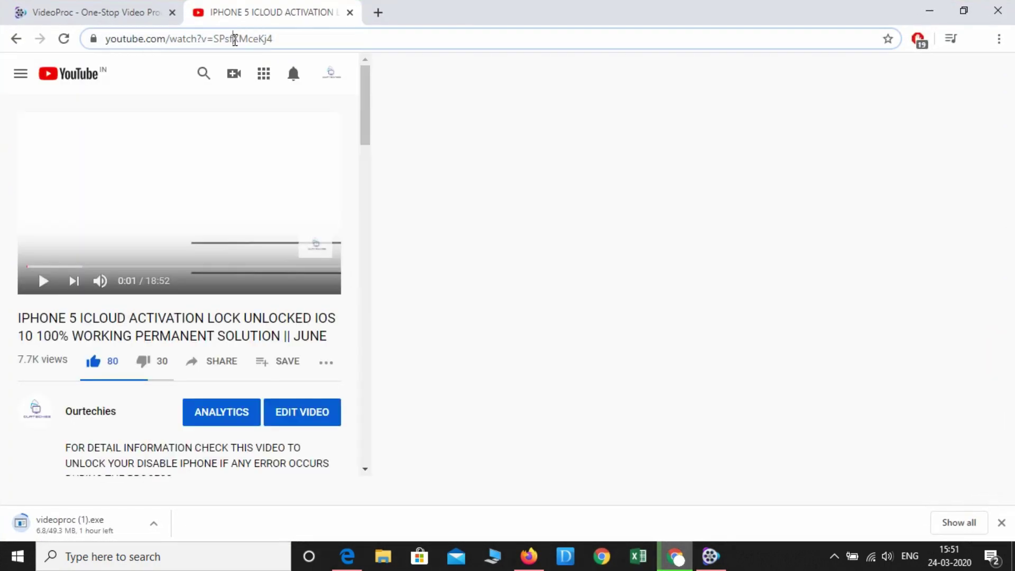
right_click(233, 39)
left_click(272, 121)
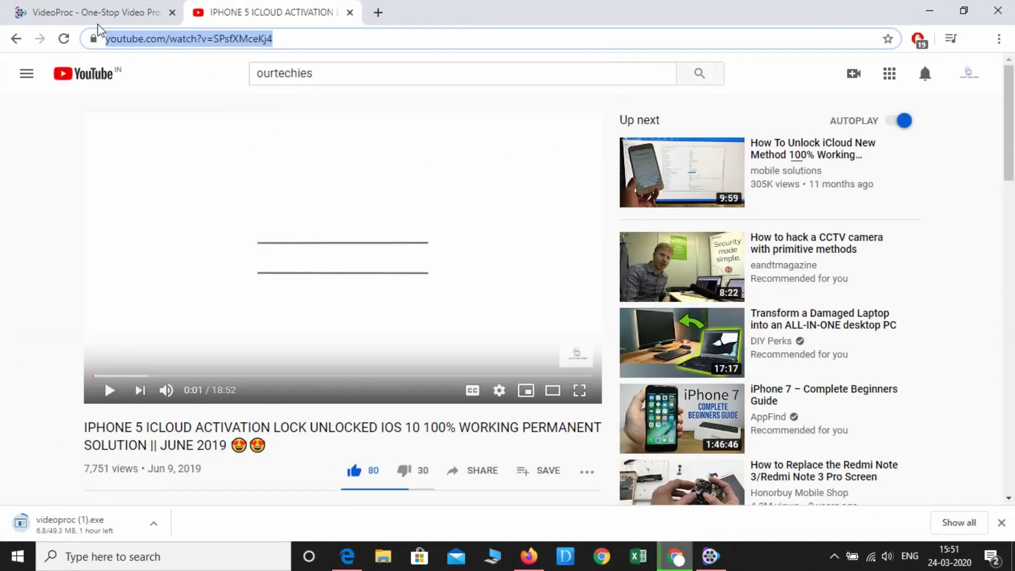
Paste the YouTube URL into Add Video's Video URL field and analyze it
left_click(932, 11)
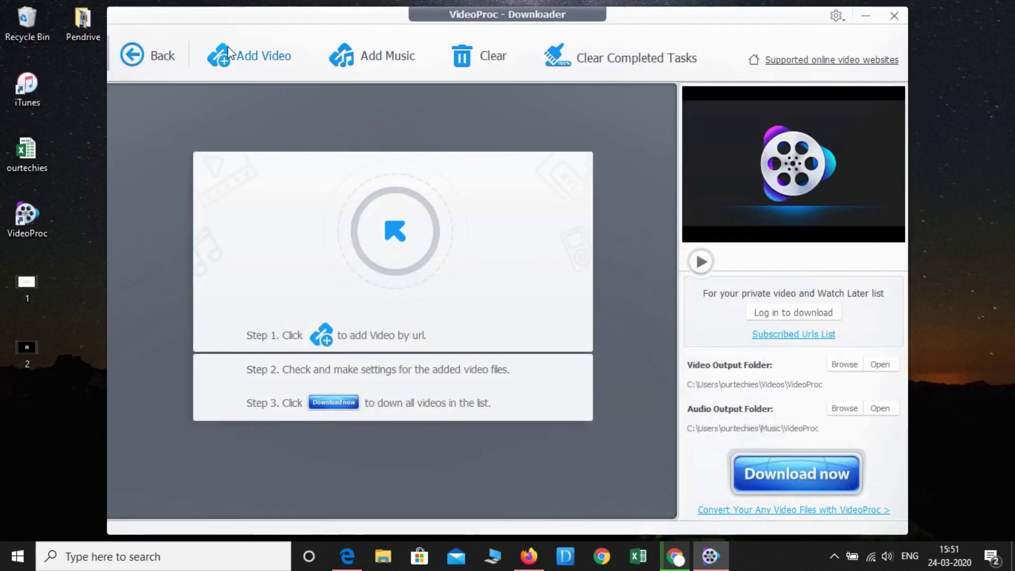
left_click(229, 60)
left_click_drag(571, 100, 1, 99)
key("ctrl+v")
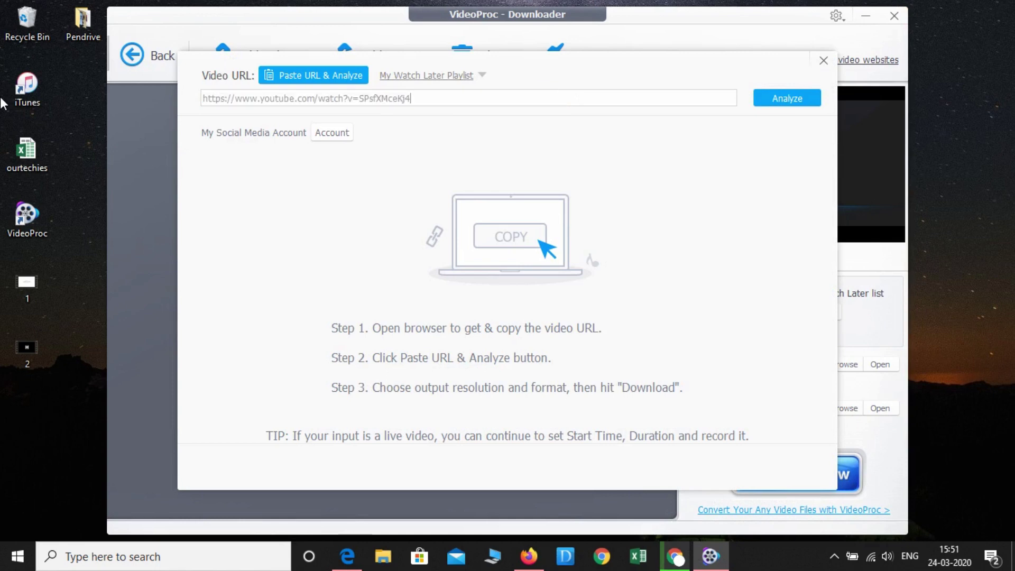
left_click(779, 99)
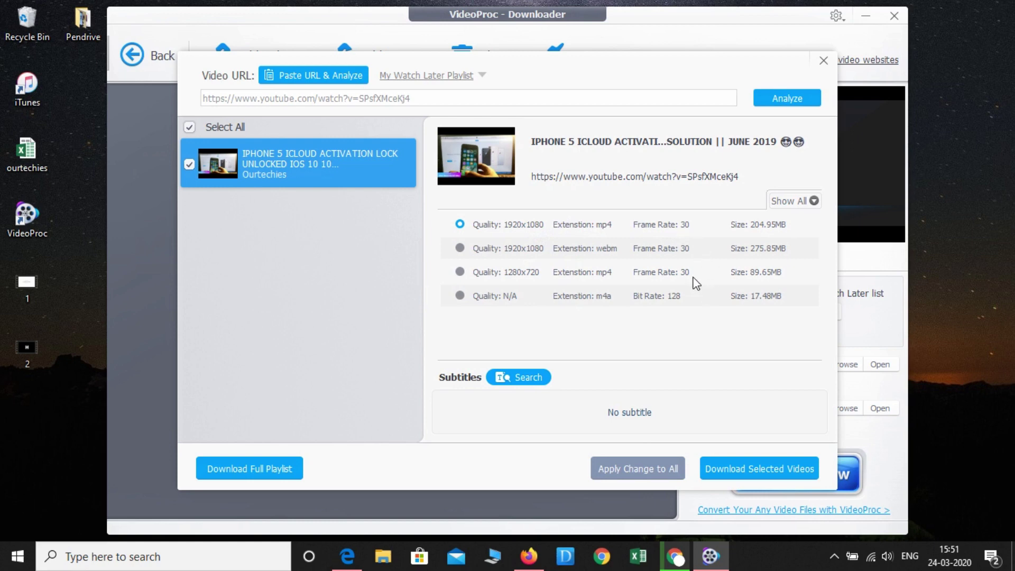
Show all formats for the analyzed video, scroll through them, then close the dialog
left_click(814, 201)
scroll(801, 233, "down", 3)
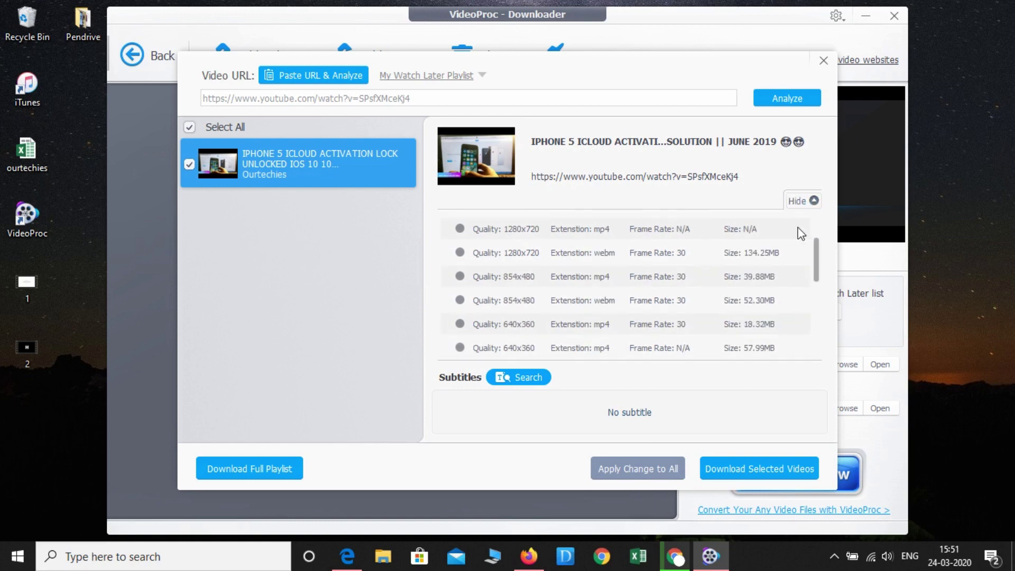
left_click_drag(818, 263, 829, 228)
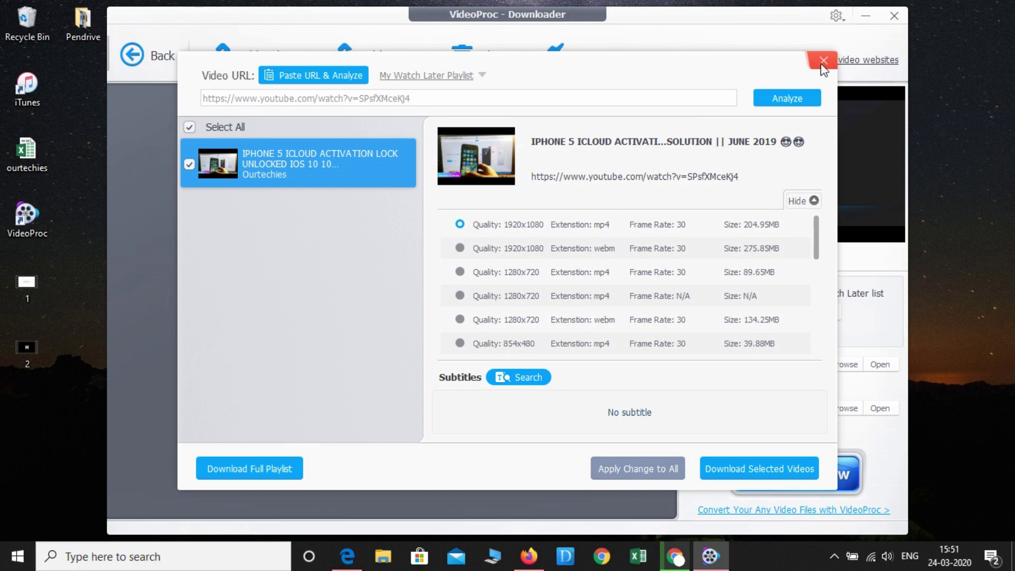
triple_click(447, 96)
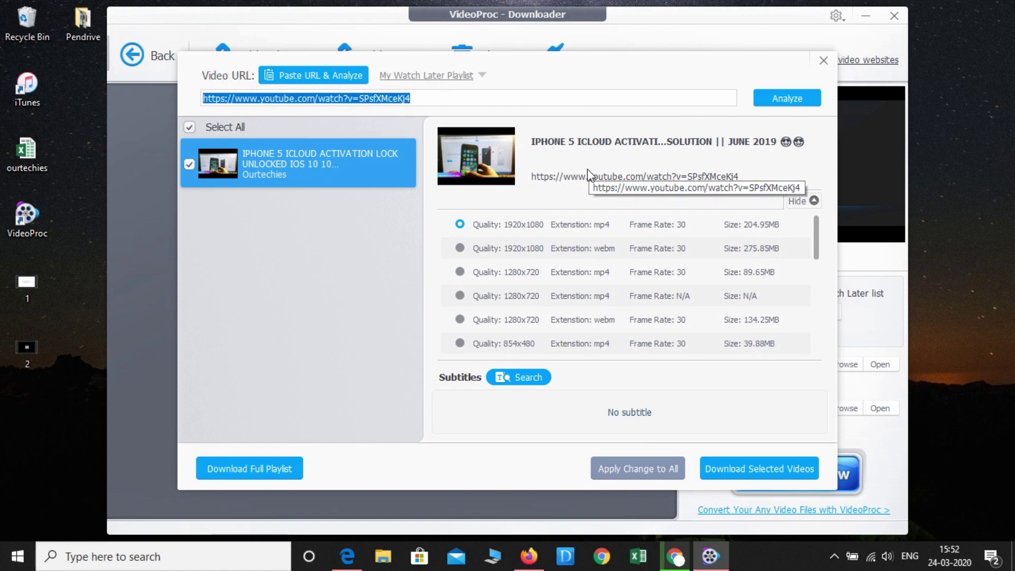
left_click(823, 60)
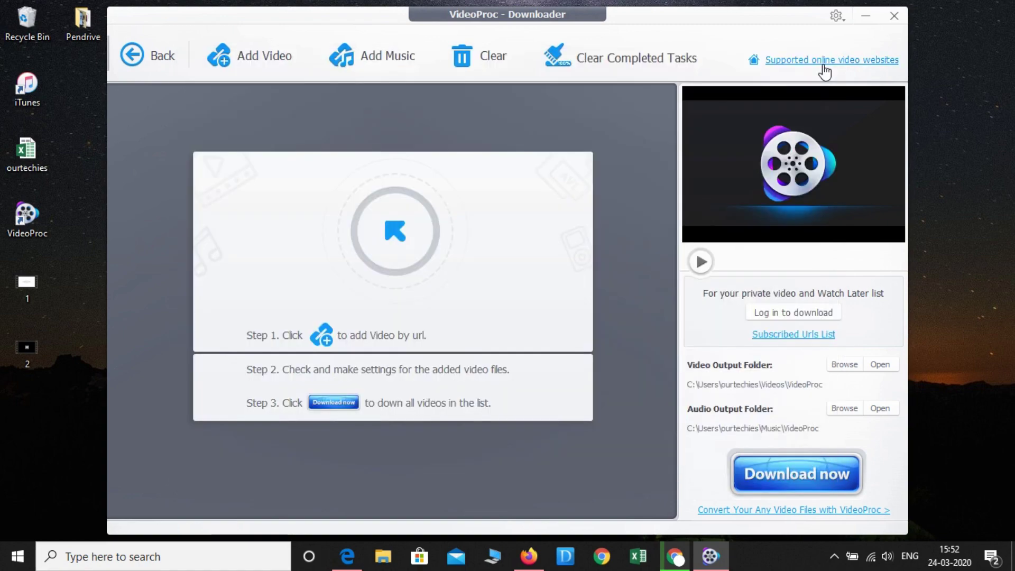
Close the Downloader, open the Video converter and browse for a video file
left_click(894, 16)
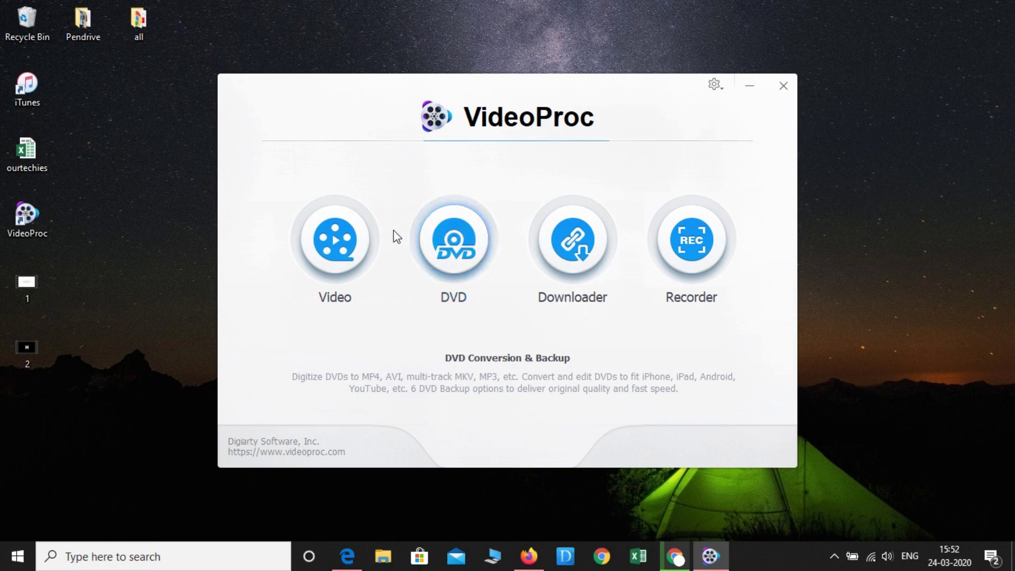
left_click(338, 240)
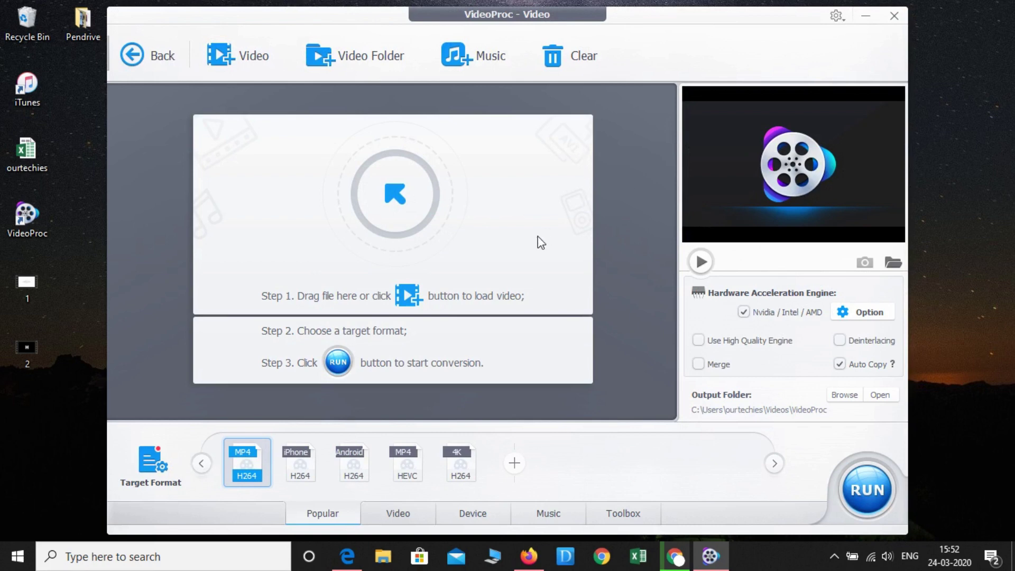
left_click(254, 58)
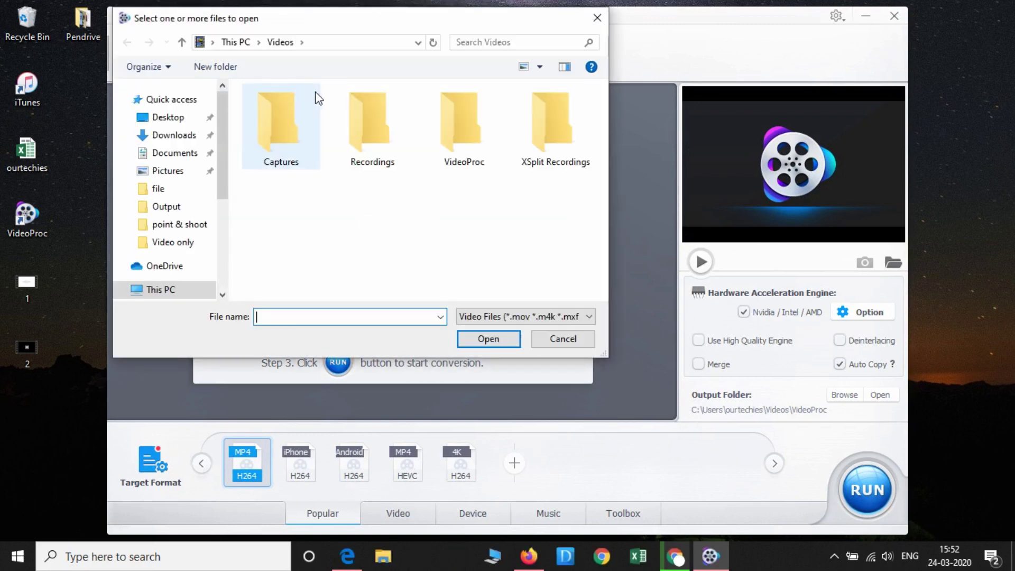
Load VID_20200324_114200.mp4 from USB Drive (I:) into the converter
scroll(222, 197, "down", 2)
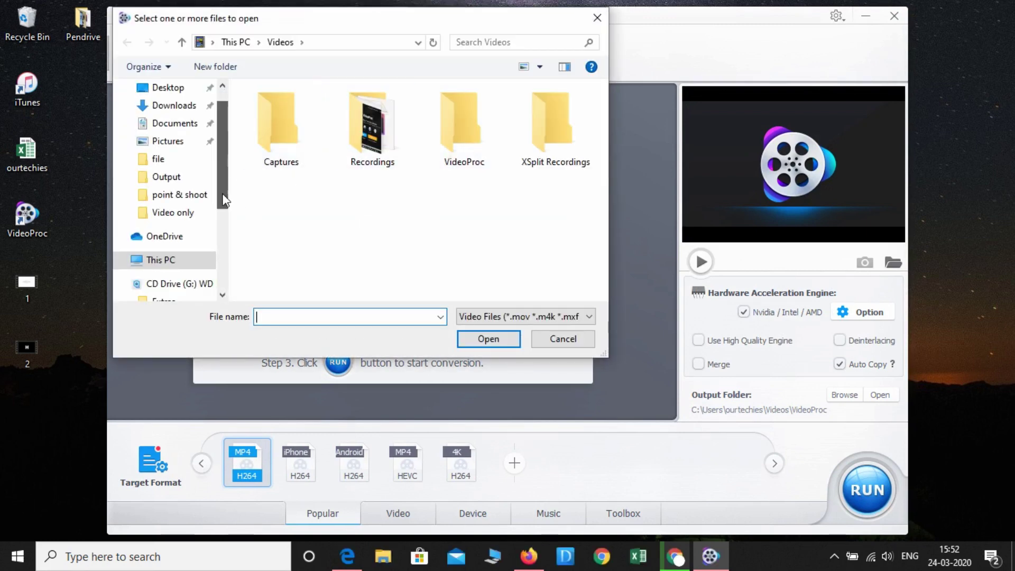
left_click_drag(221, 207, 221, 154)
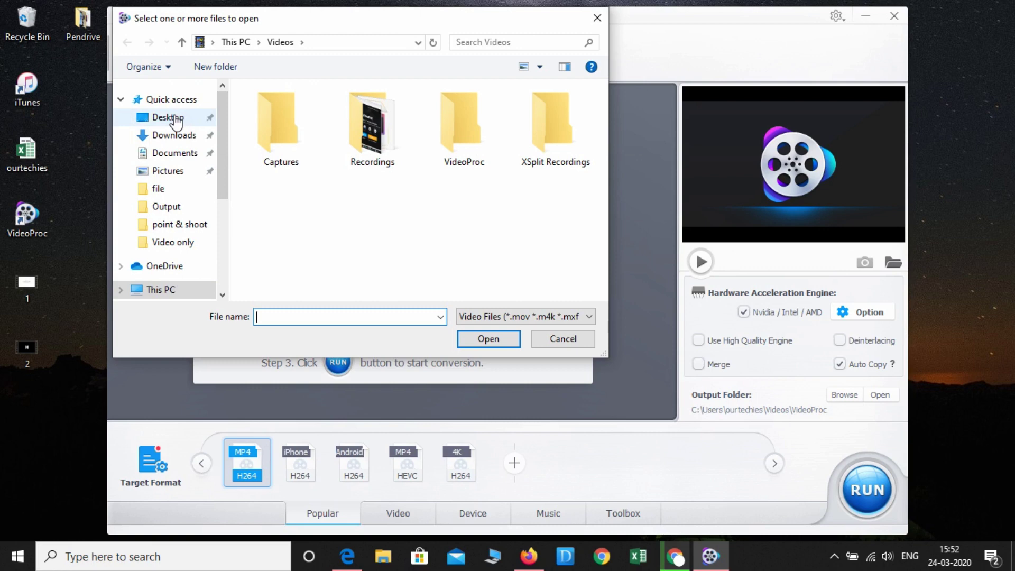
scroll(176, 122, "down", 7)
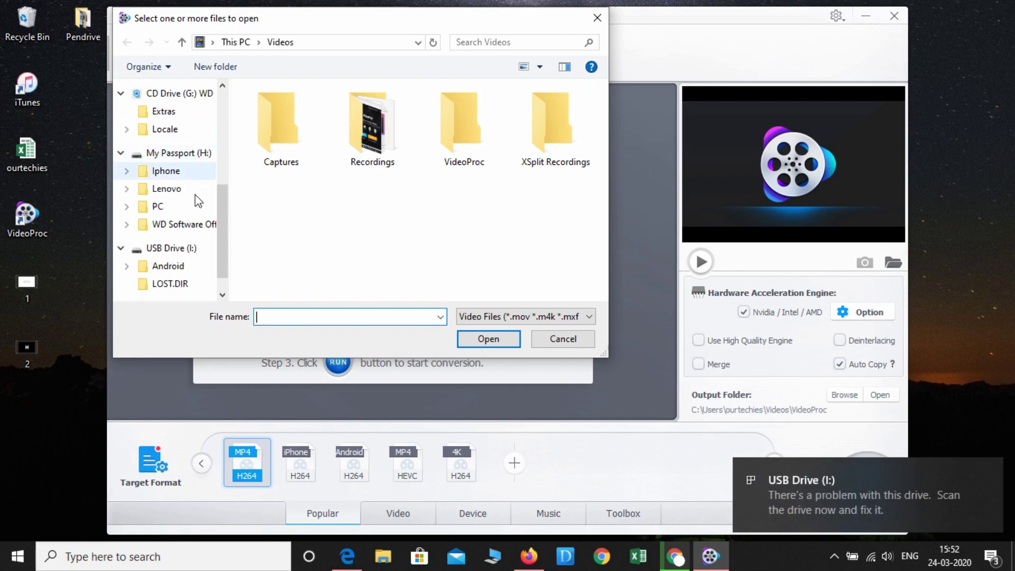
left_click(181, 249)
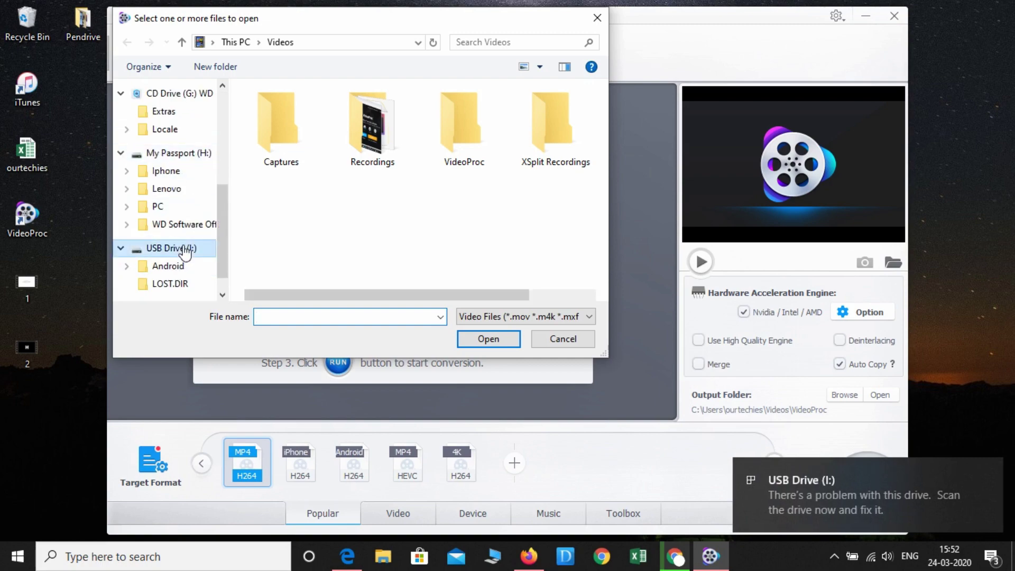
left_click(328, 142)
left_click(488, 338)
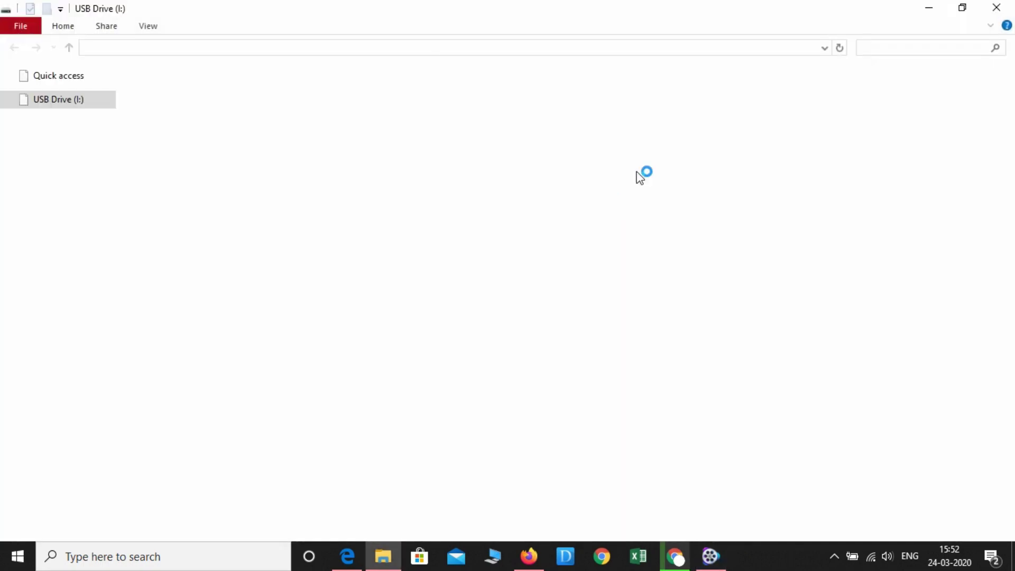
left_click(925, 8)
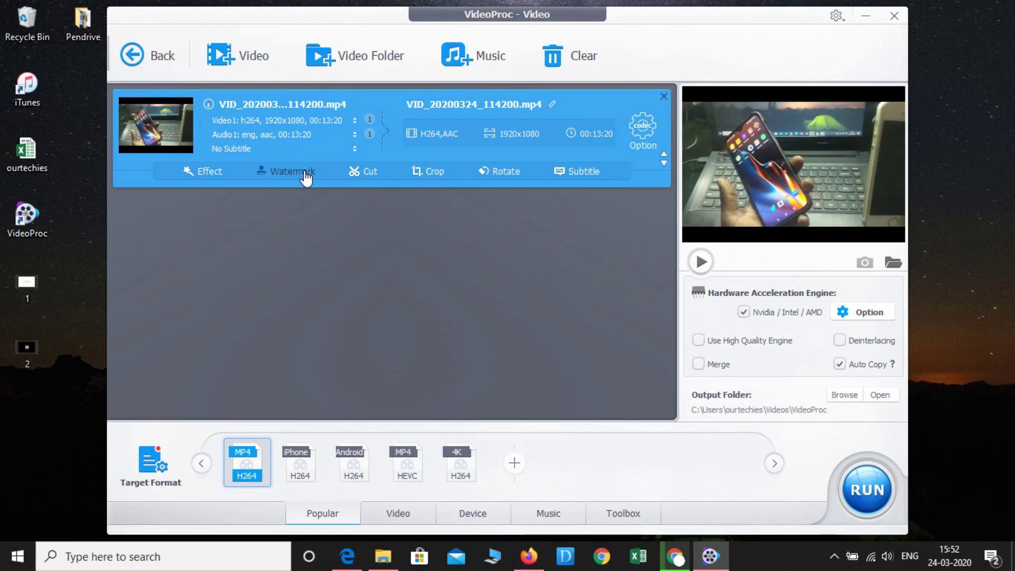
left_click(286, 171)
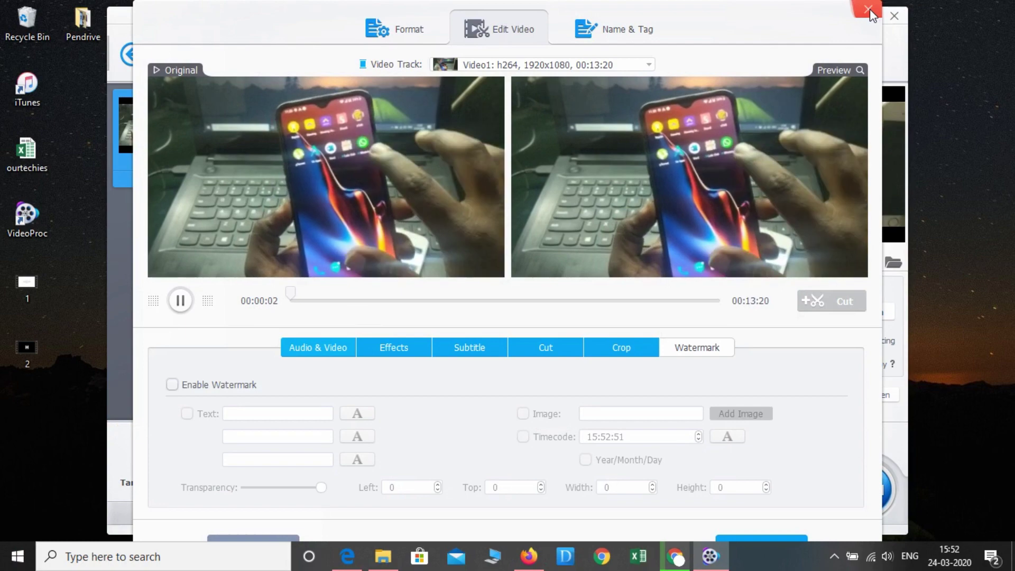
left_click(868, 9)
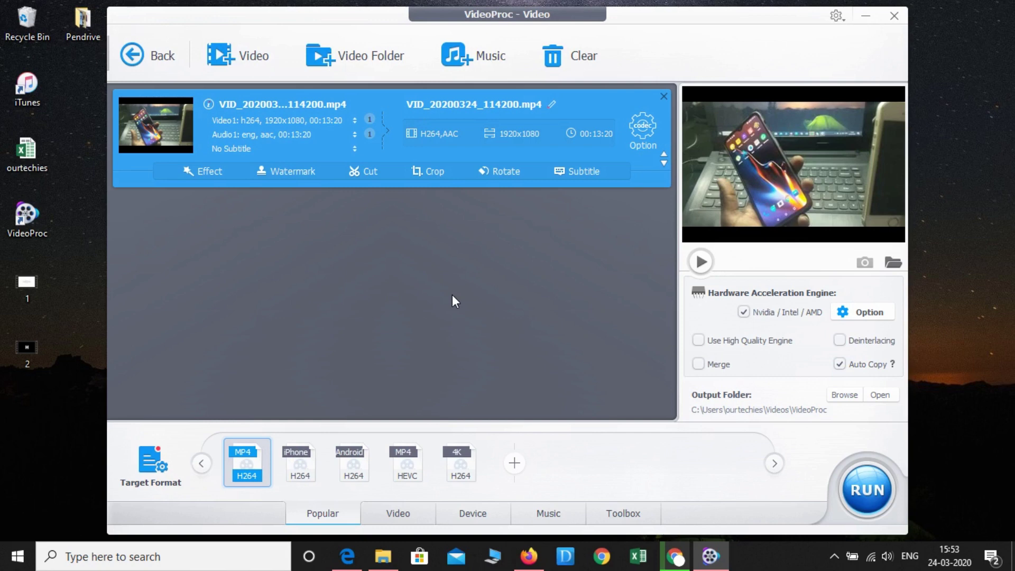
Choose MP3 on the Music tab and run the conversion, moving the progress window aside
left_click(548, 514)
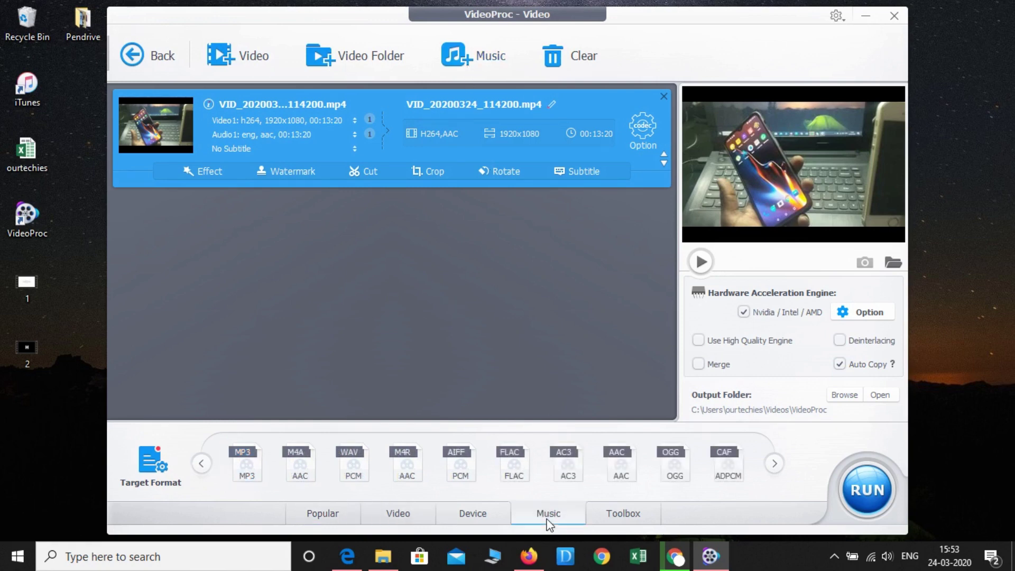
left_click(246, 462)
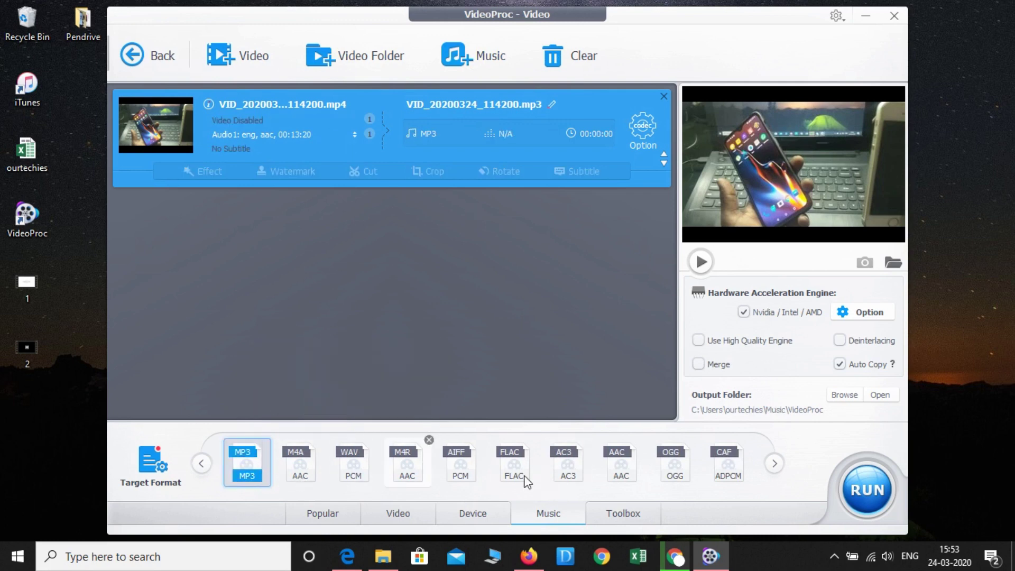
left_click(883, 493)
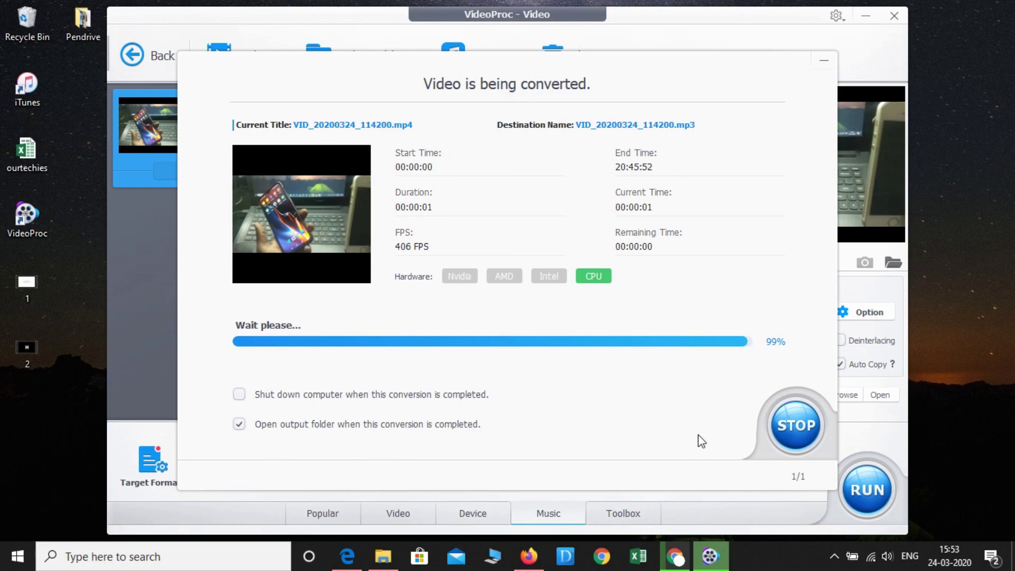
left_click_drag(614, 73, 545, 53)
left_click_drag(472, 48, 507, 52)
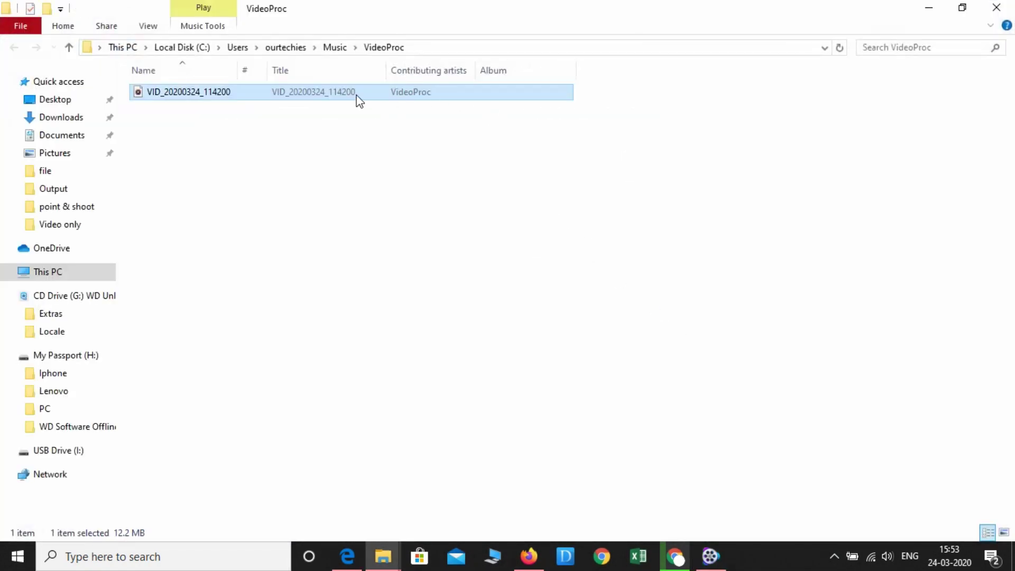
Check the MP3's properties, then open VID_20200324_114200 in Groove Music
double_click(391, 92)
right_click(391, 91)
left_click(445, 422)
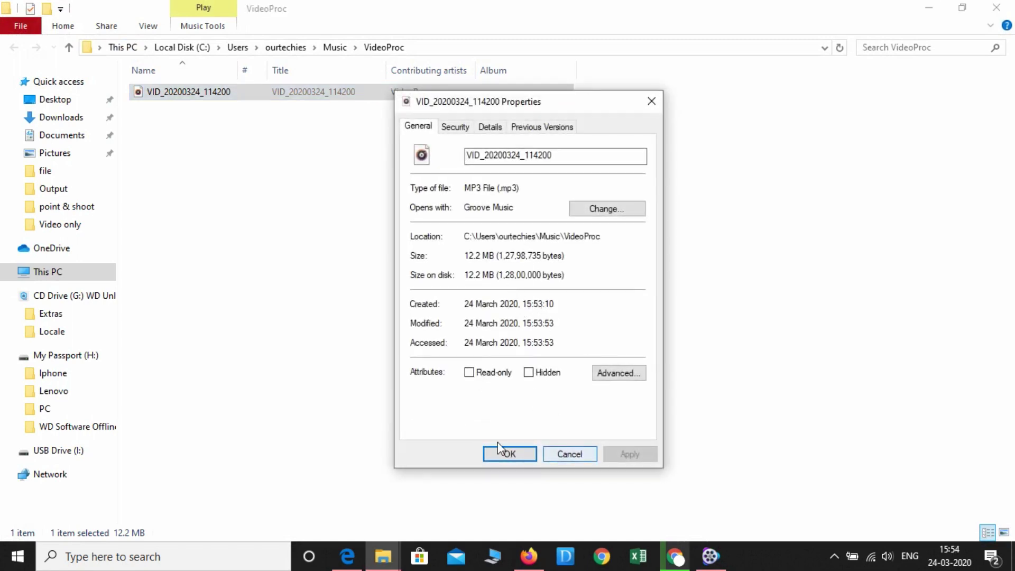
left_click(652, 101)
double_click(224, 94)
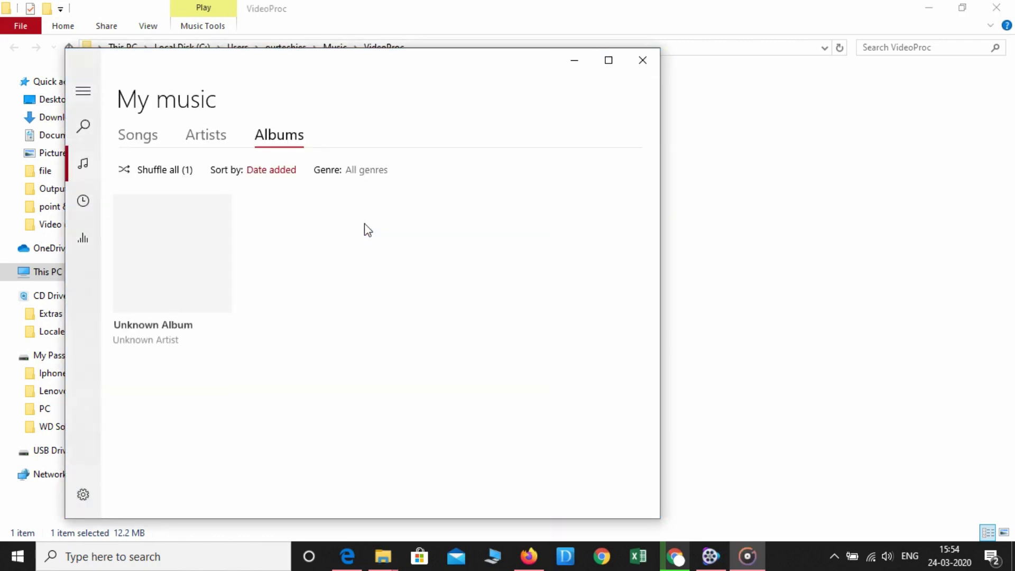
Play the Unknown Album track, raise speaker volume to 100, and rewind to 0:00
left_click(193, 272)
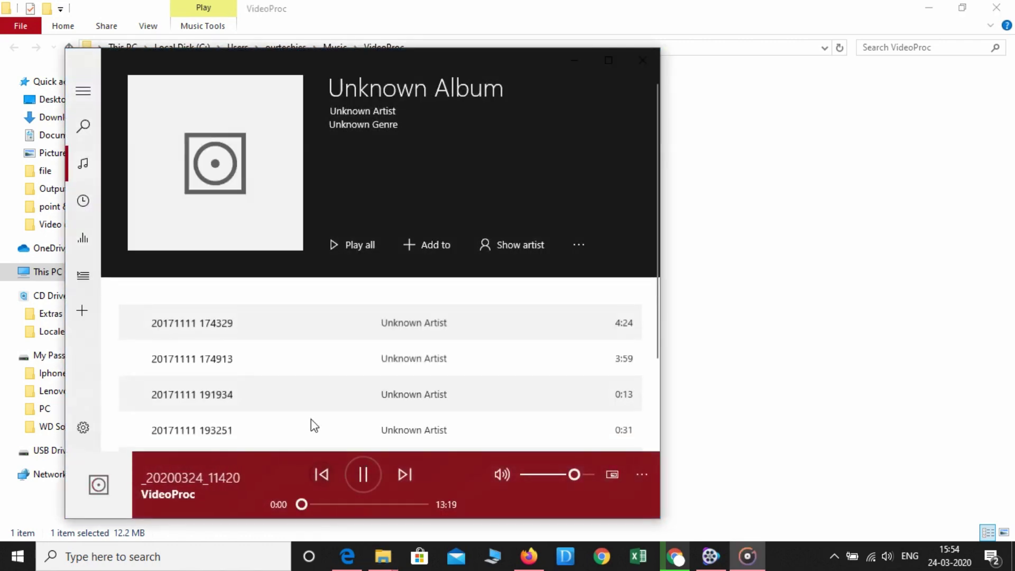
left_click(327, 505)
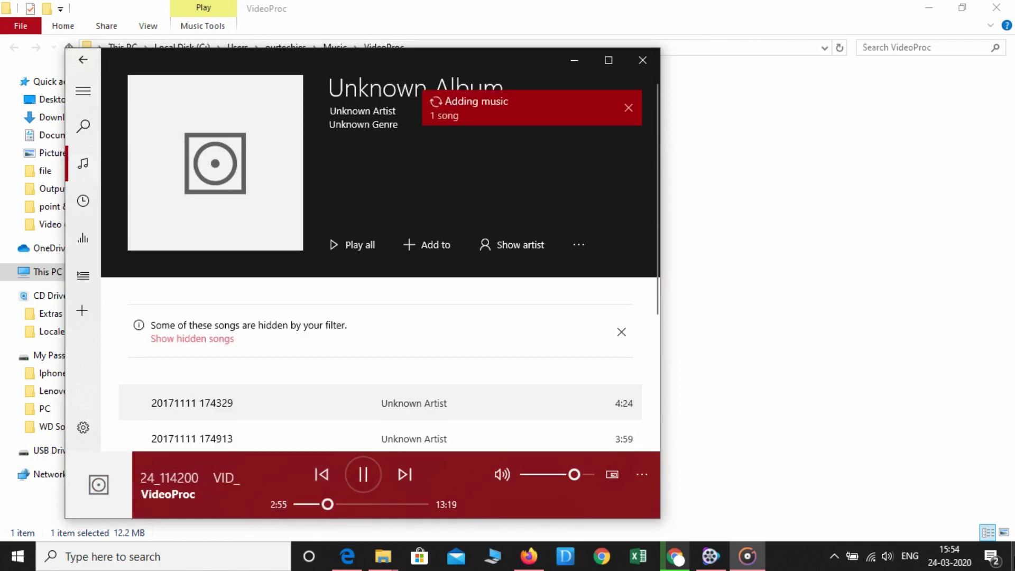
left_click(909, 555)
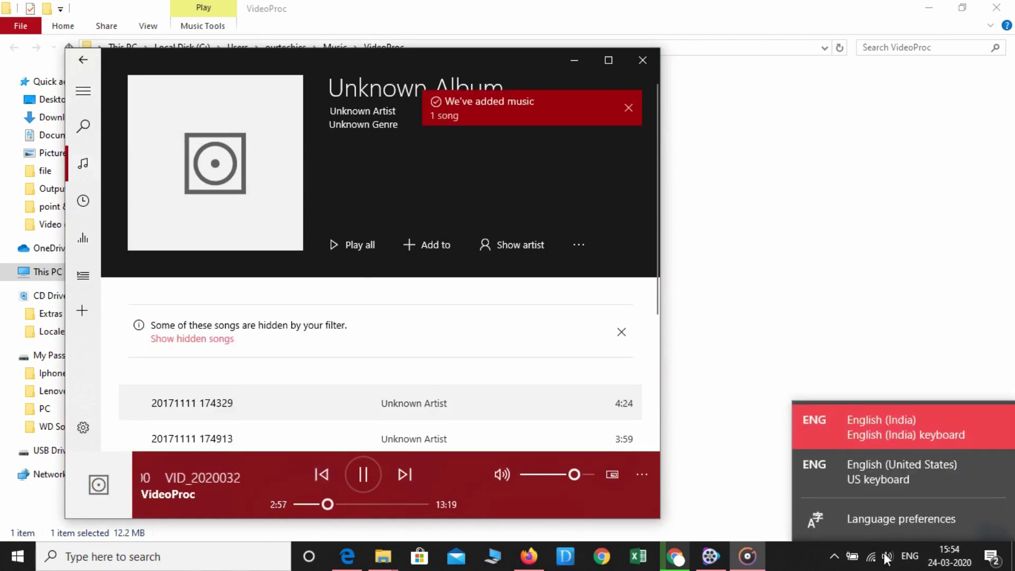
left_click(886, 558)
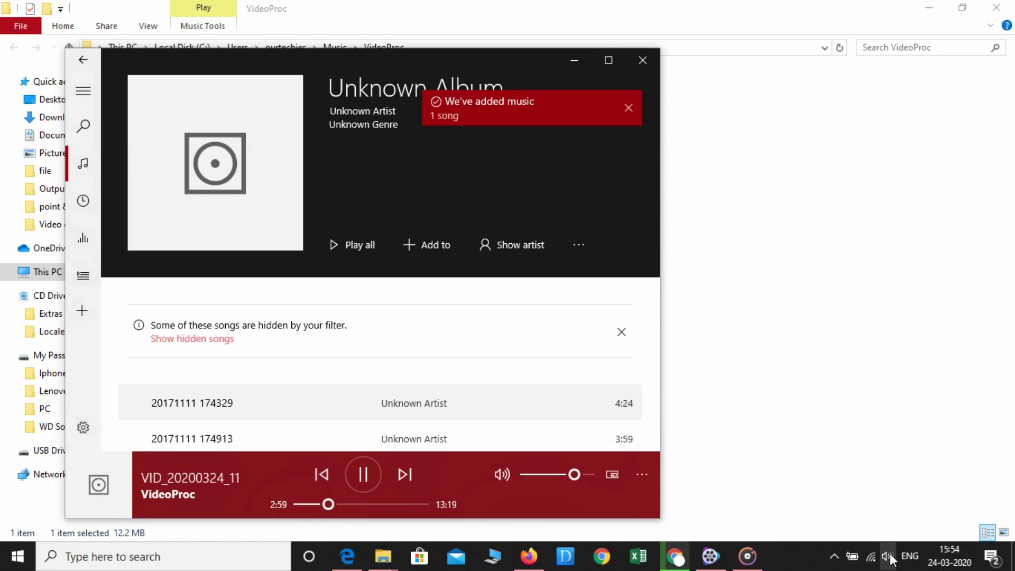
left_click(891, 559)
left_click_drag(914, 521, 978, 521)
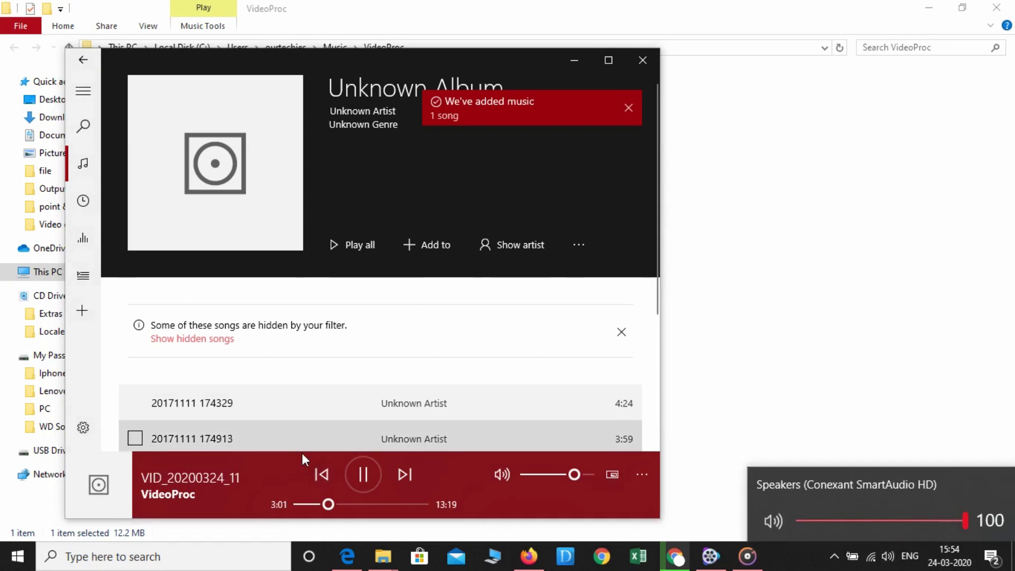
left_click_drag(328, 504, 280, 504)
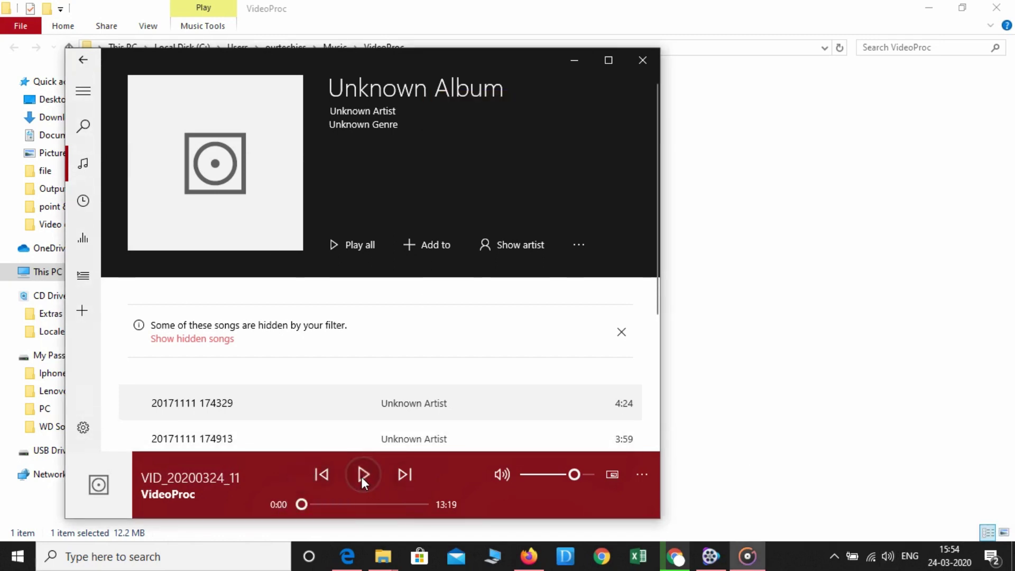
Close Groove Music and minimize File Explorer to bring VideoProc back
left_click(644, 59)
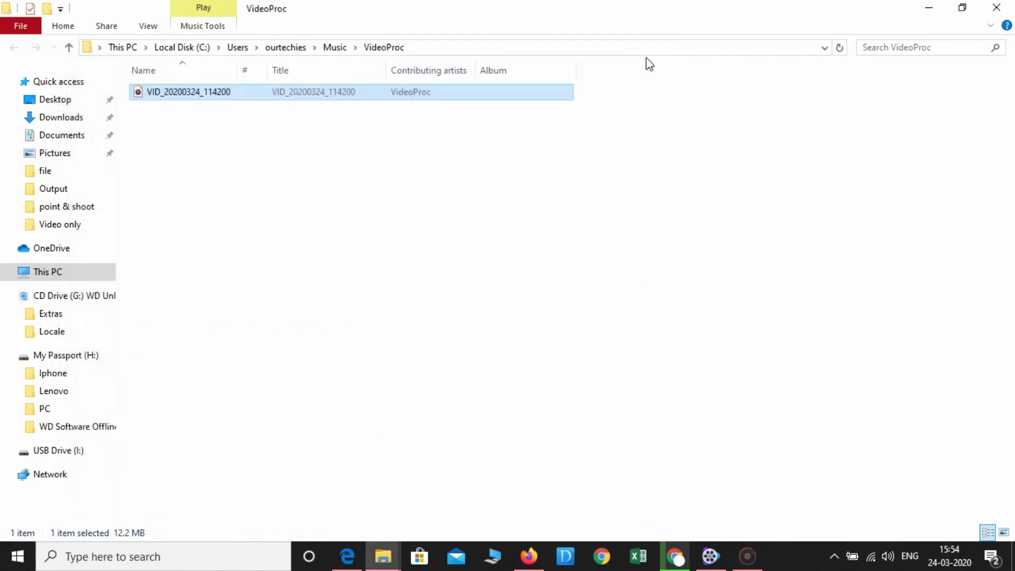
left_click(923, 8)
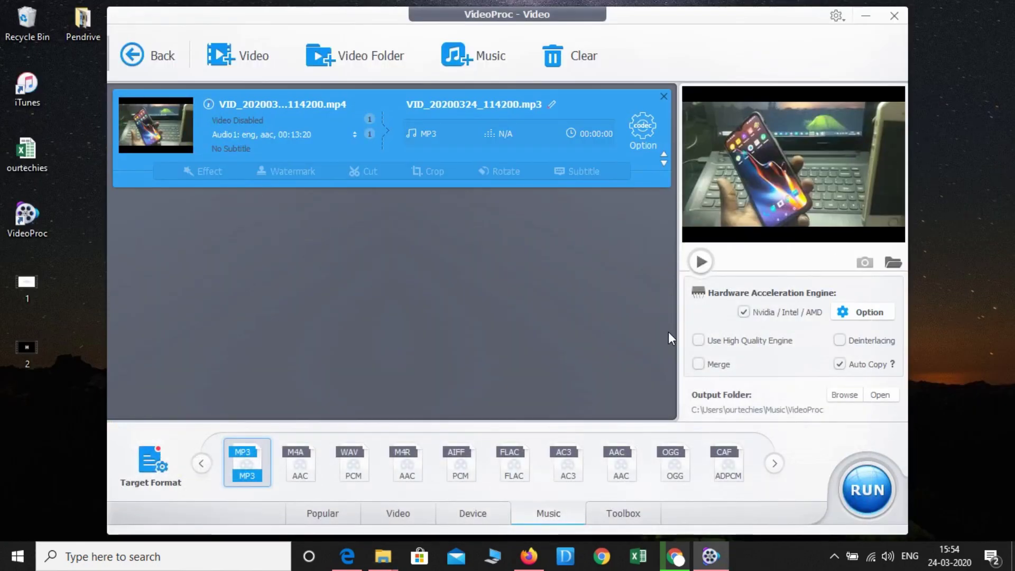